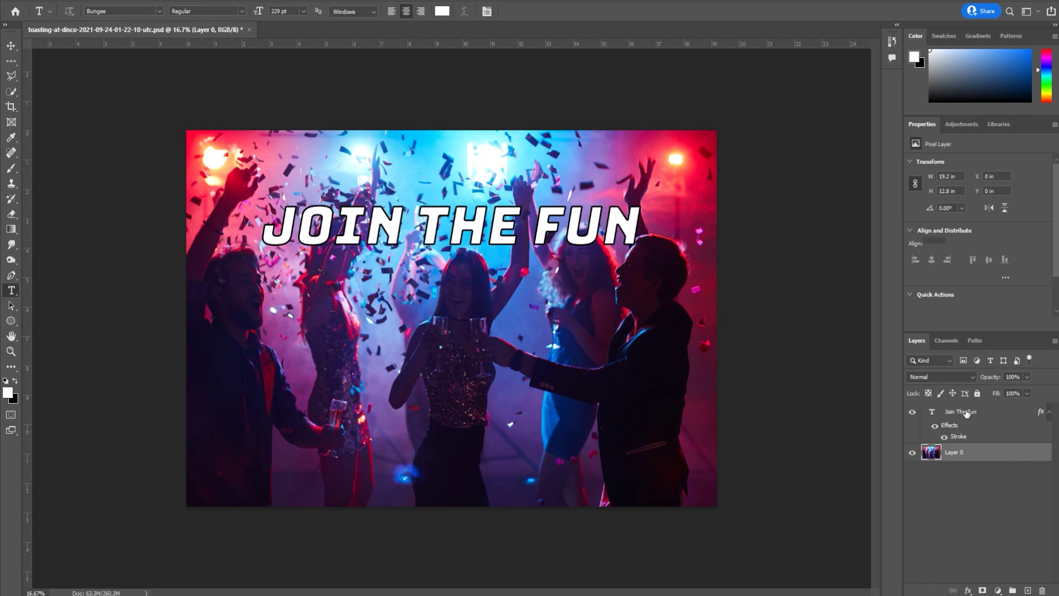
- Replace the existing Join The Fun text layer with a new text layer reading JOIN IN THE FUN
left_click(965, 415)
key("Delete")
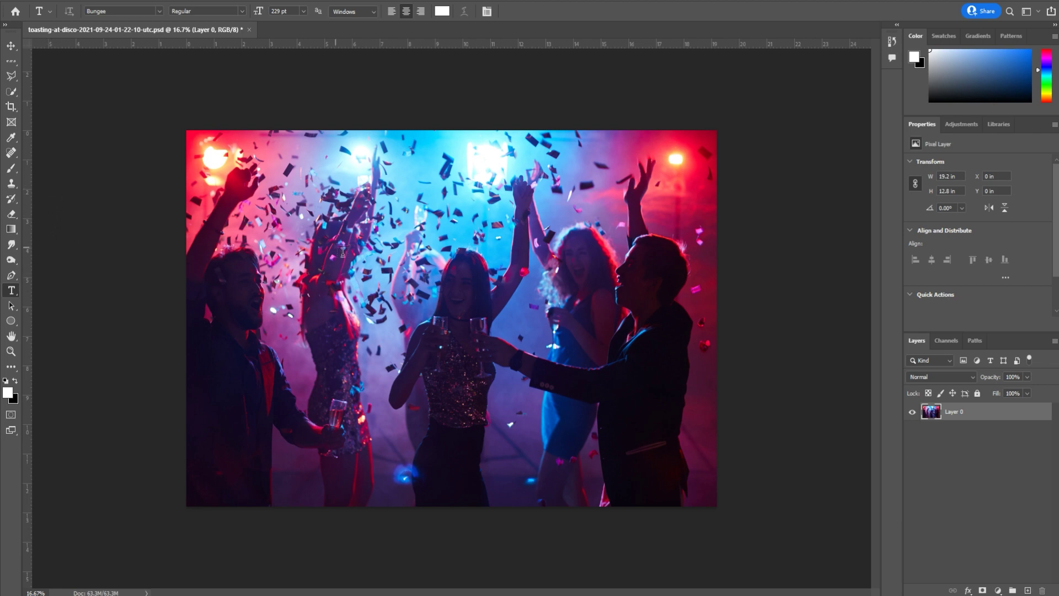
left_click(282, 227)
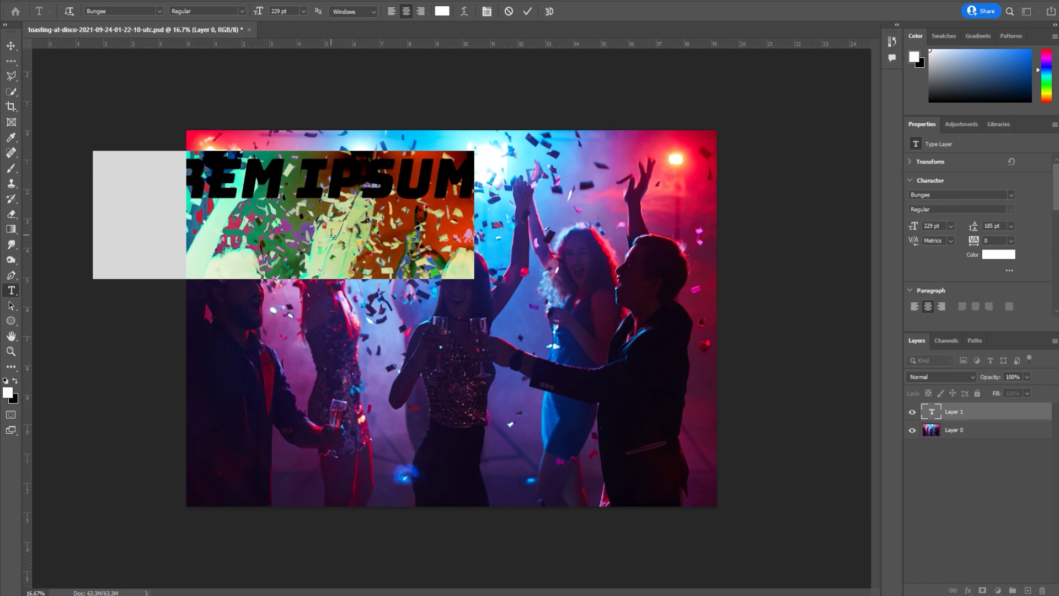
type("JOIN")
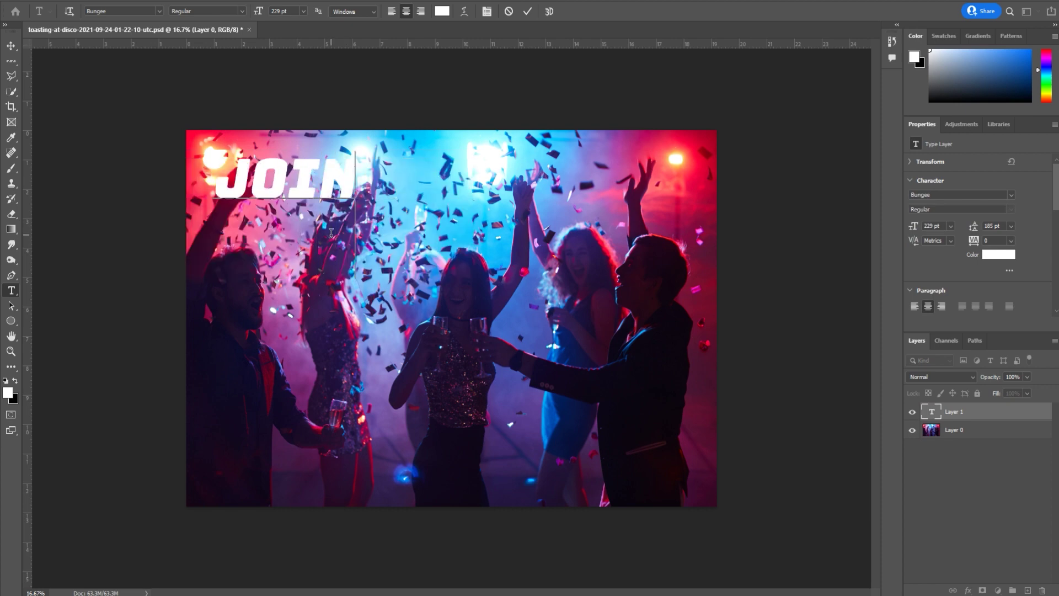
type(" IN THE FUN")
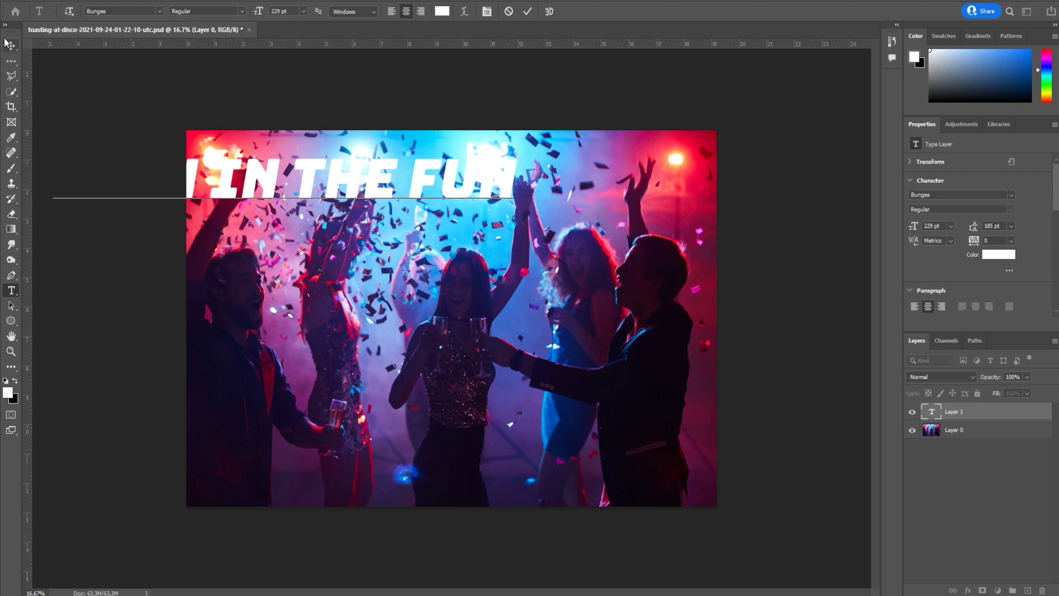
- Center the new text horizontally across the upper part of the party photo and deselect it
left_click(10, 44)
left_click_drag(355, 174, 519, 213)
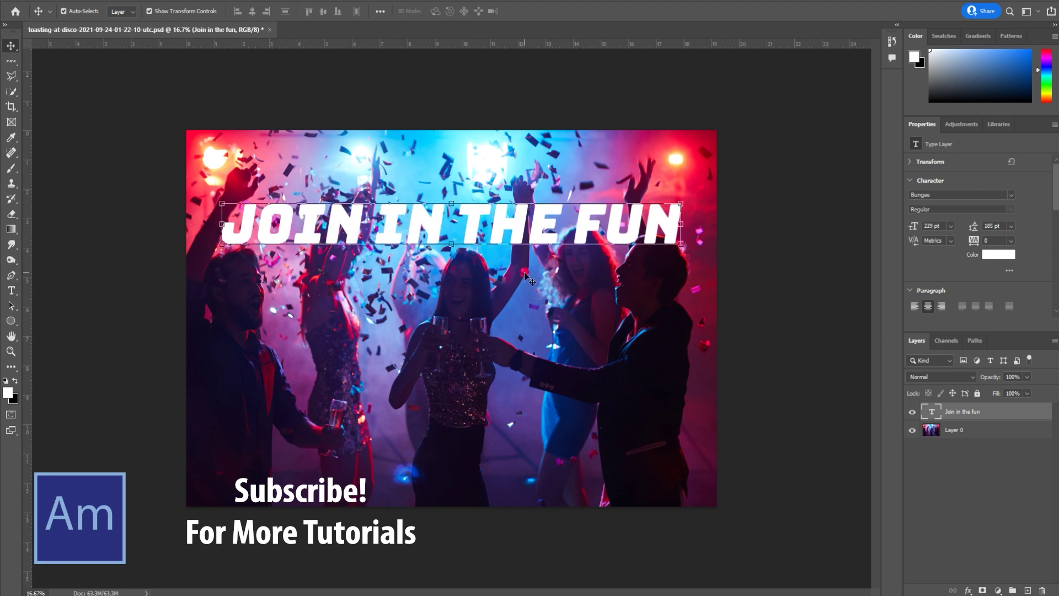
left_click(787, 277)
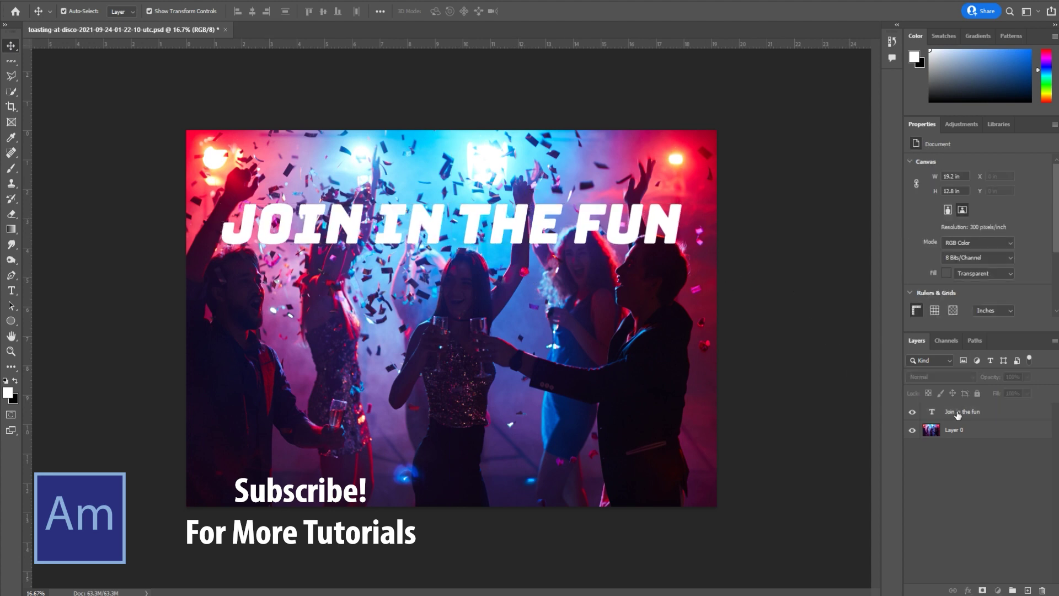
- Add a black 16 px stroke with Inside position to the Join in the fun text layer
right_click(958, 415)
left_click(657, 118)
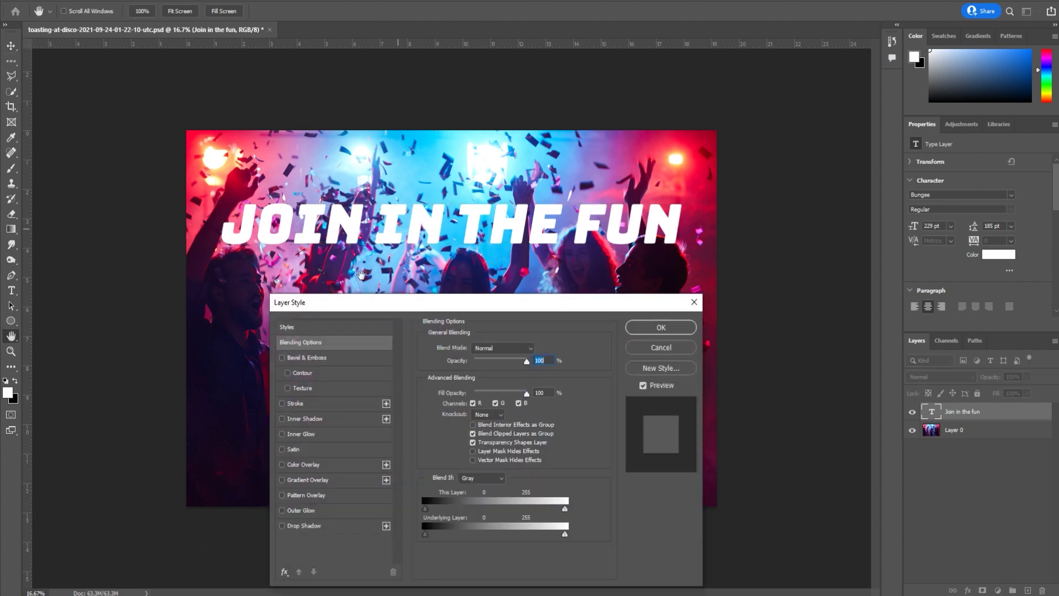
left_click(304, 404)
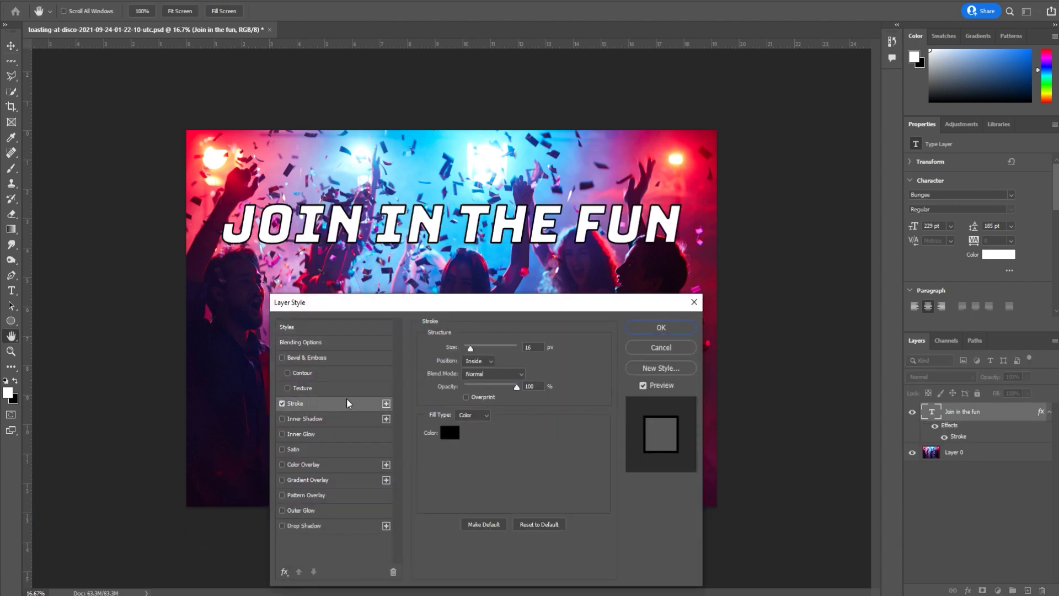
left_click(532, 347)
left_click(677, 328)
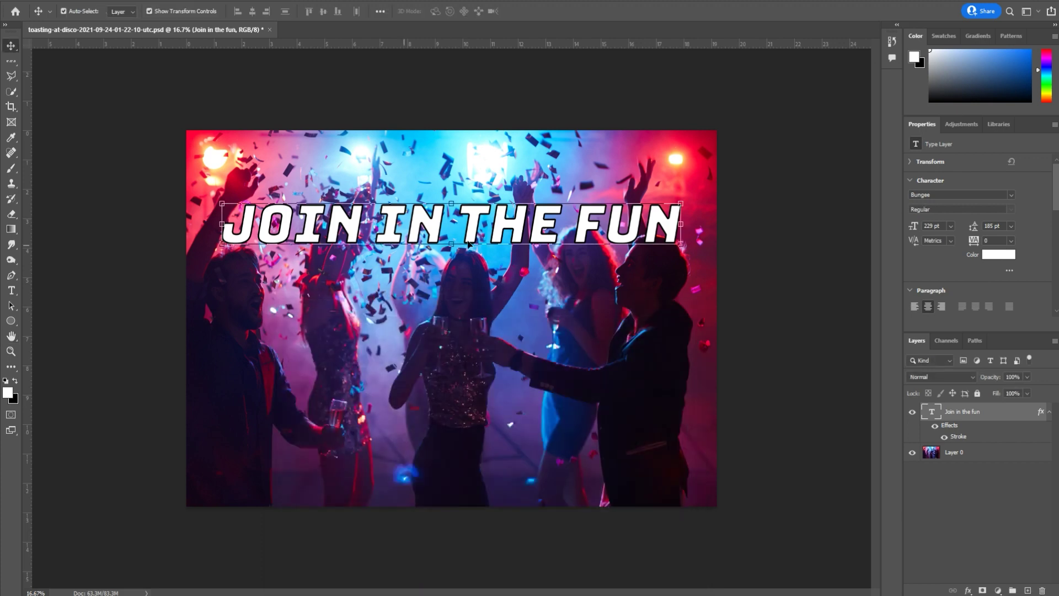
- Duplicate the Join in the fun text layer and place the copy beneath the original in the layer stack
left_click(971, 413)
key("ctrl+j")
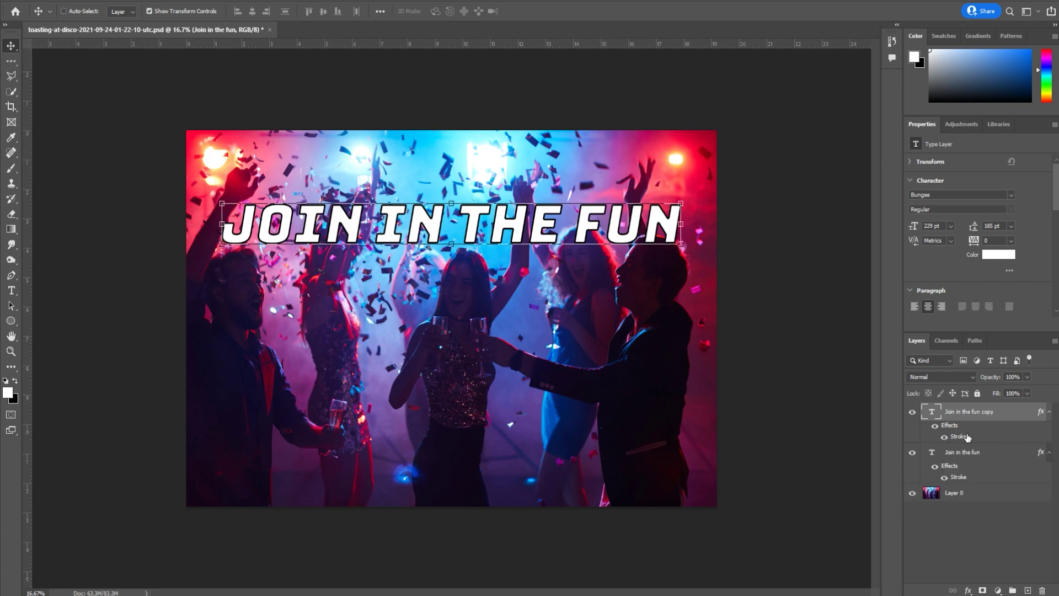
left_click_drag(950, 419, 960, 475)
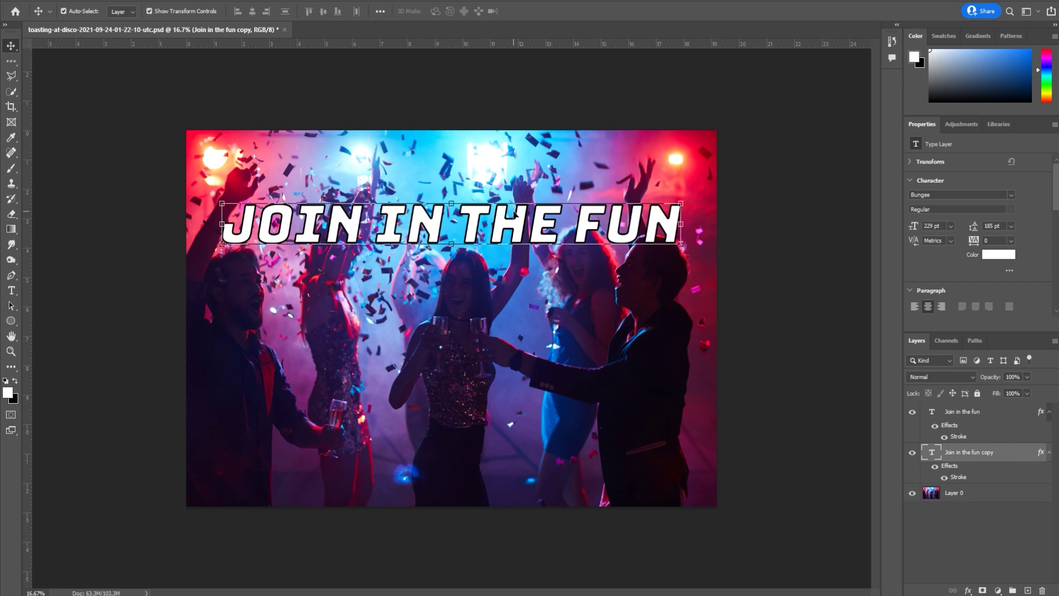
- Try offsetting the copied text layer straight down from the original by different amounts
key("shift+Down")
key("shift+Down")
key("shift+Down")
key("shift+Down")
key("shift+Down")
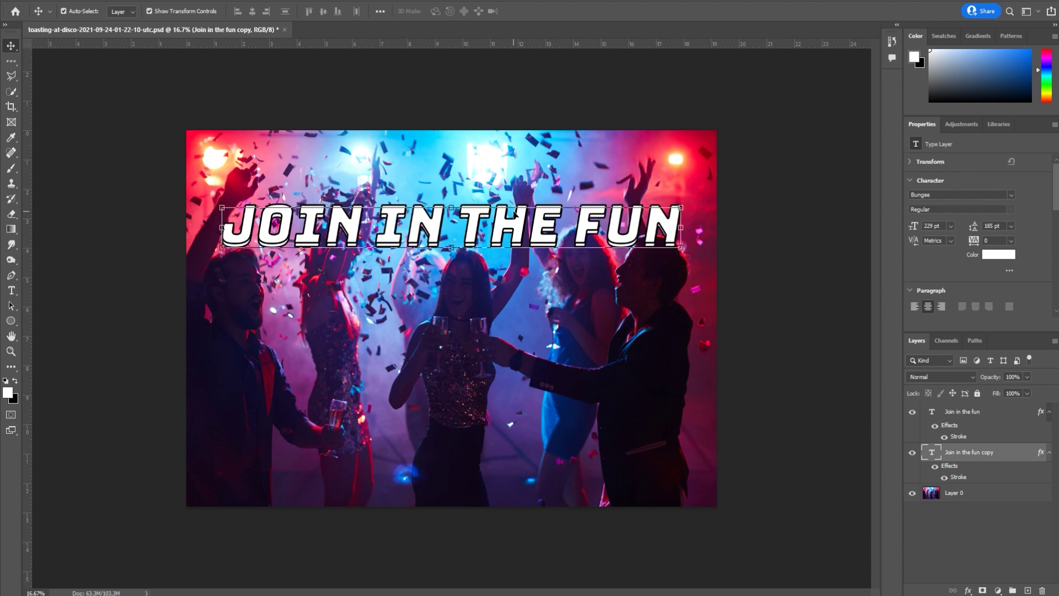
key("shift+Down")
key("shift+Down")
key("shift+Down")
key("shift+Down")
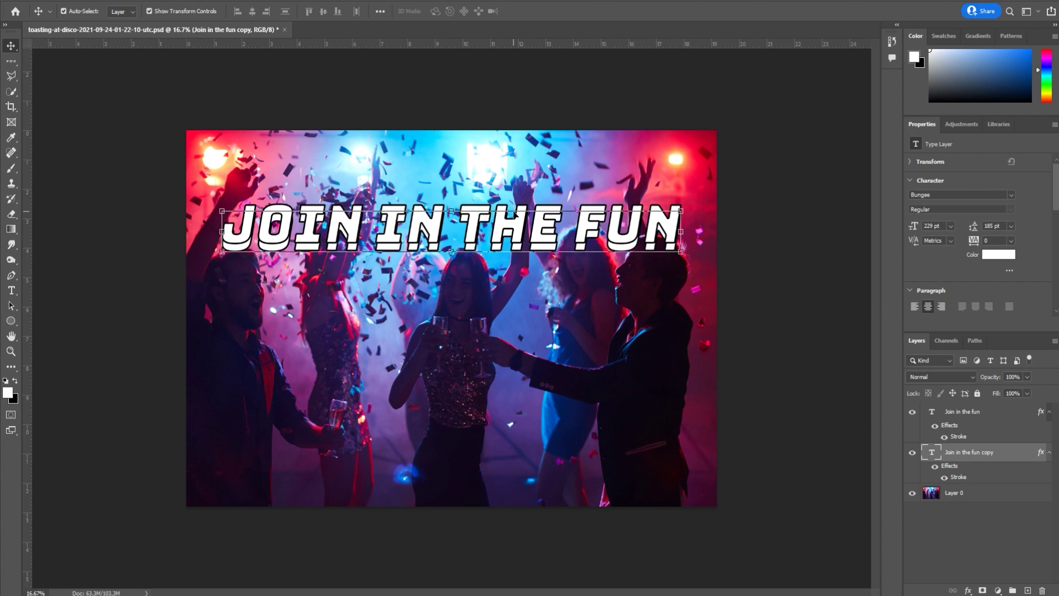
key("shift+Up")
key("shift+Up")
key("shift+Up")
key("shift+Up")
key("shift+Up")
key("shift+Up")
key("shift+Up")
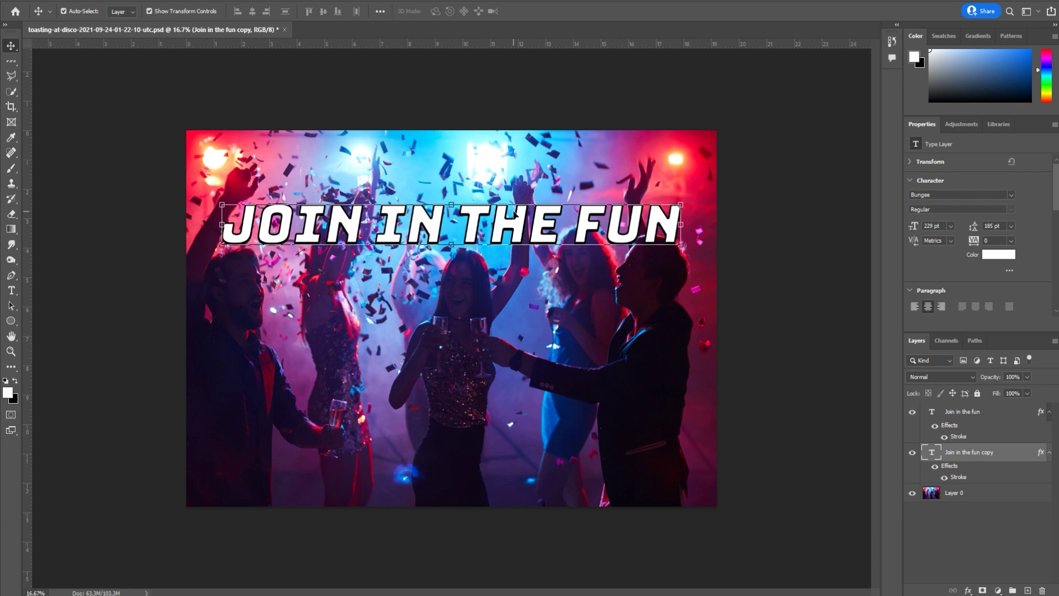
- Offset the copied text layer downward and slightly left so its lower edges show below the original text
key("shift+Down")
key("shift+Down")
key("shift+Down")
key("shift+Down")
key("shift+Down")
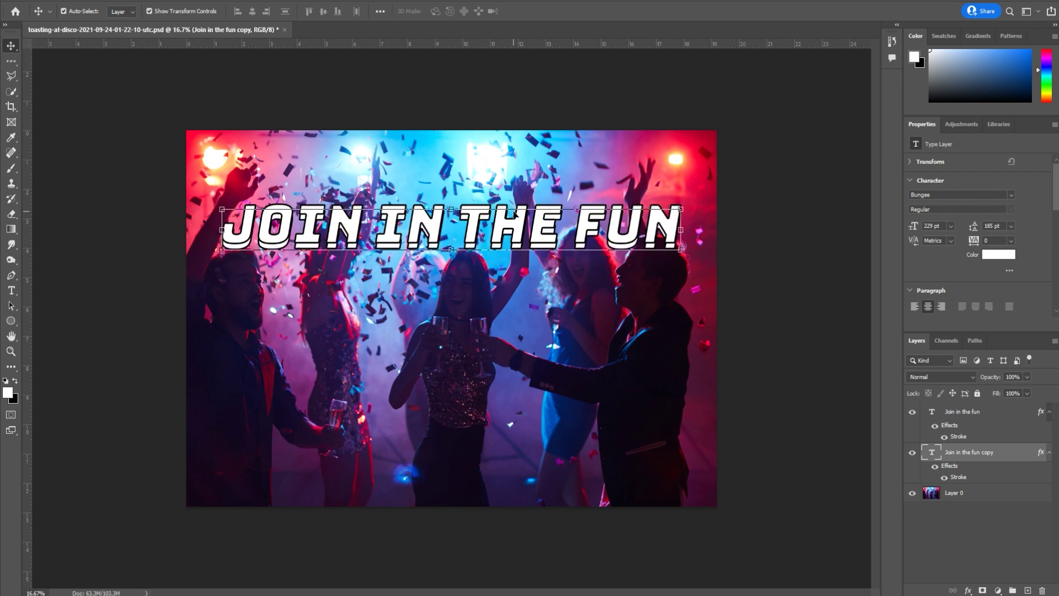
key("shift+Left")
key("shift+Left")
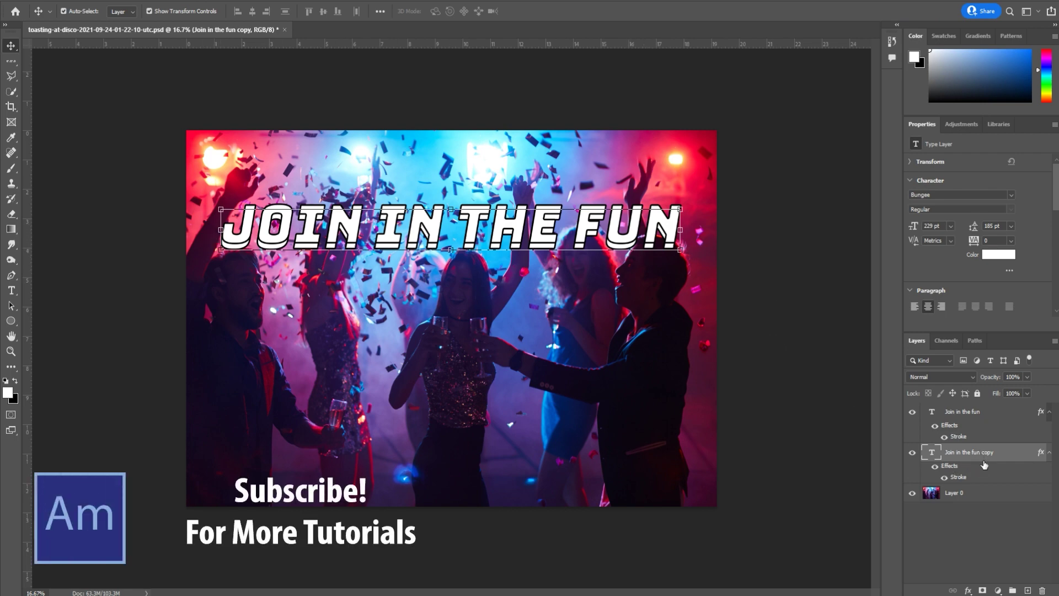
- Create a second text copy beneath the first one and offset it further down by the same spacing
left_click_drag(985, 466, 982, 486)
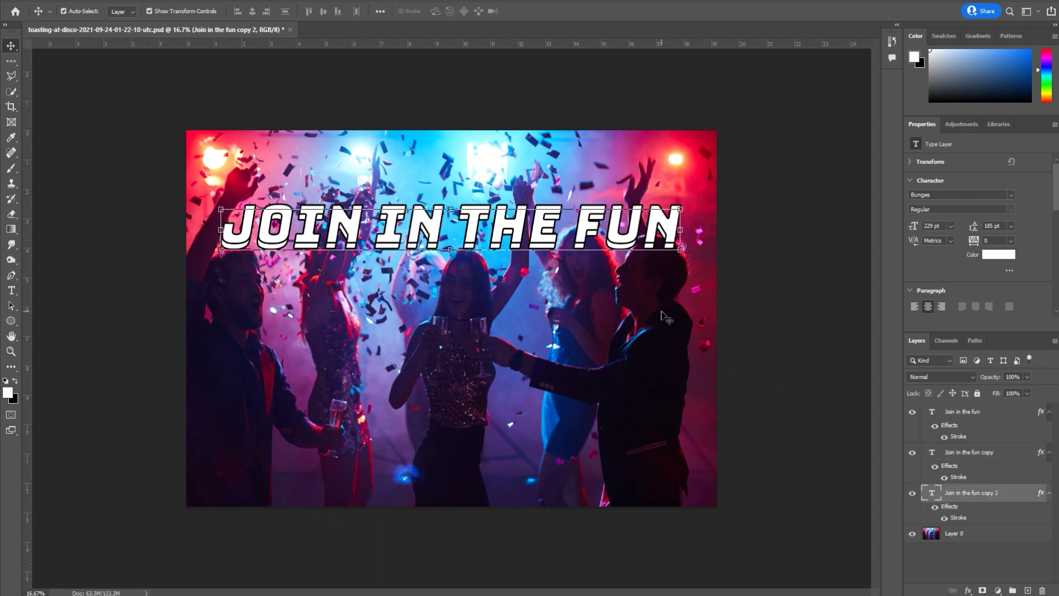
key("shift+Down")
key("shift+Down")
key("shift+Down")
key("shift+Down")
key("shift+Down")
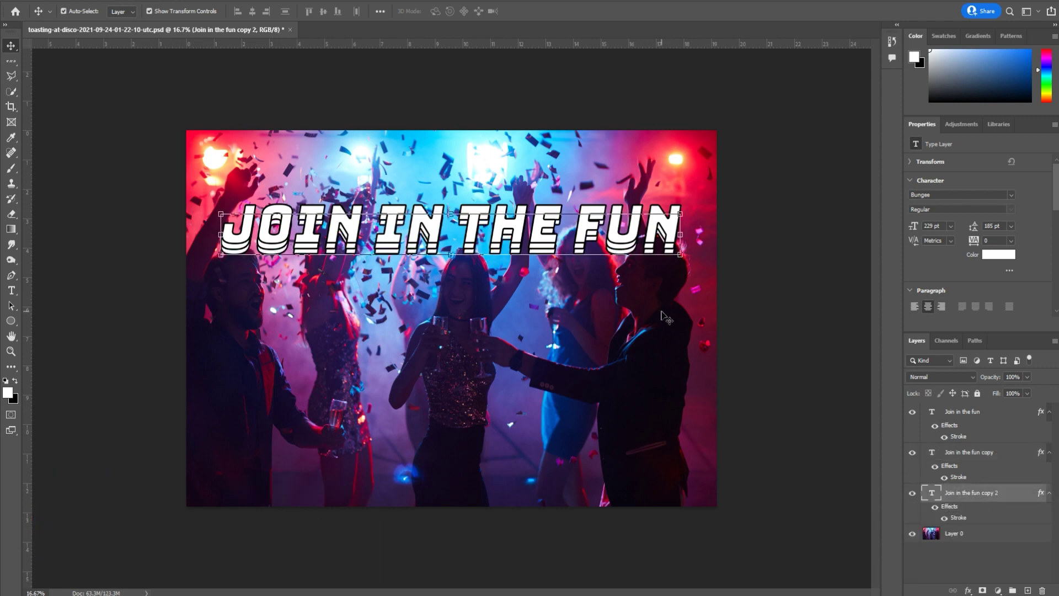
- Create a third text copy just above the photo layer, offset further down and slightly left of the second
key("ctrl+j")
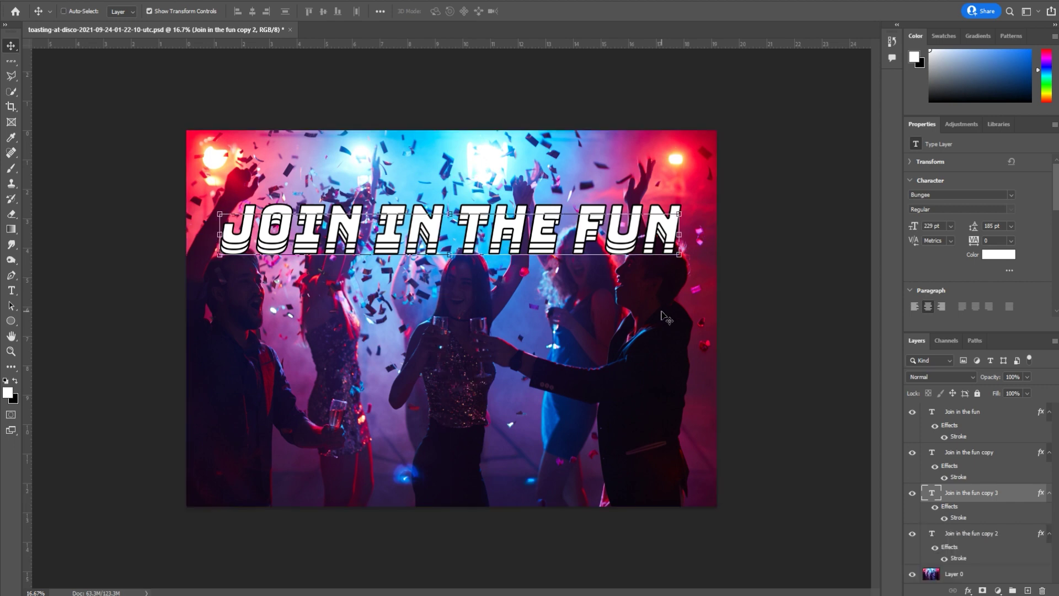
left_click_drag(971, 493, 991, 567)
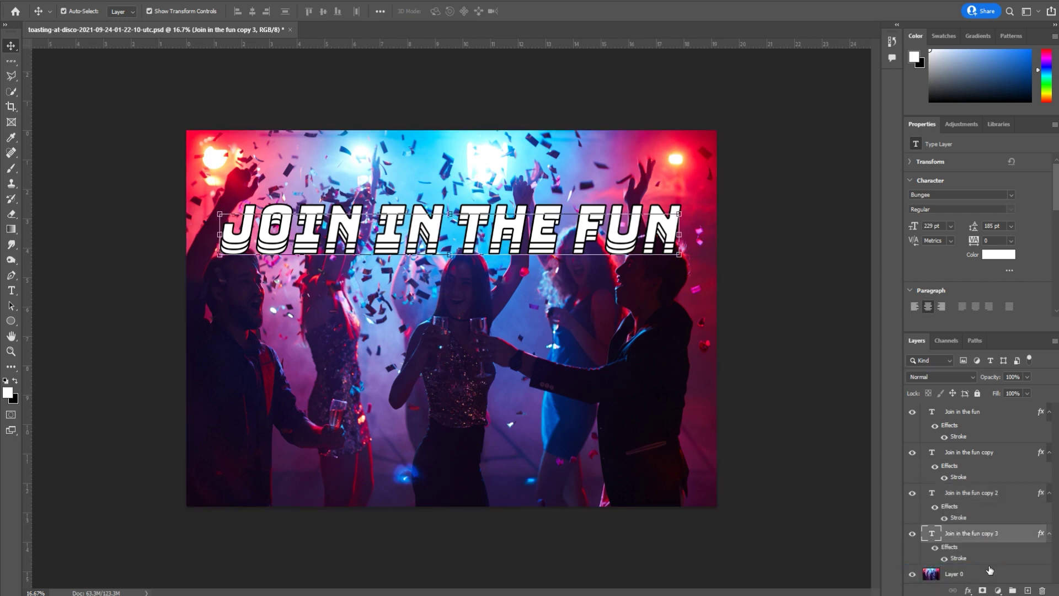
key("shift+Down")
key("shift+Down")
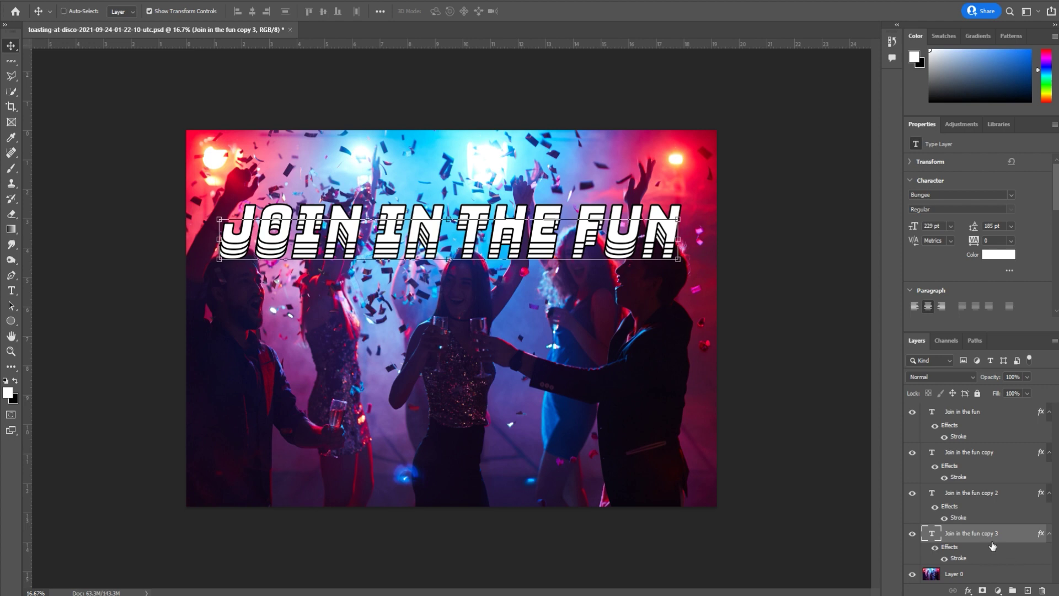
- Create a fourth text copy beneath the third, offset it further down with a slight left shift, and deselect it
key("ctrl+j")
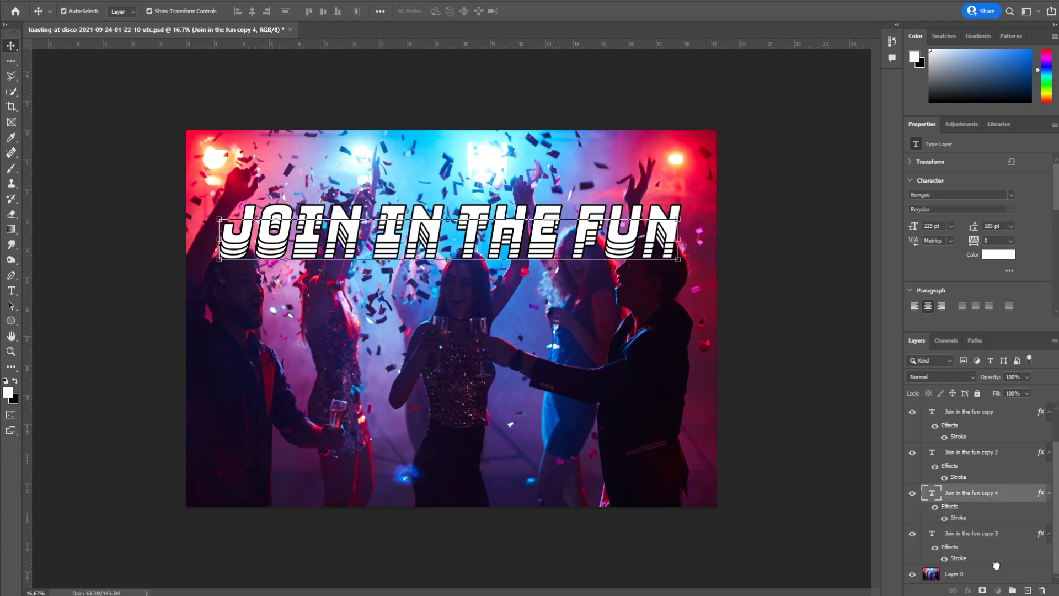
key("ctrl+bracketleft")
key("shift+Down")
key("shift+Down")
key("shift+Down")
key("shift+Down")
key("shift+Down")
key("shift+Down")
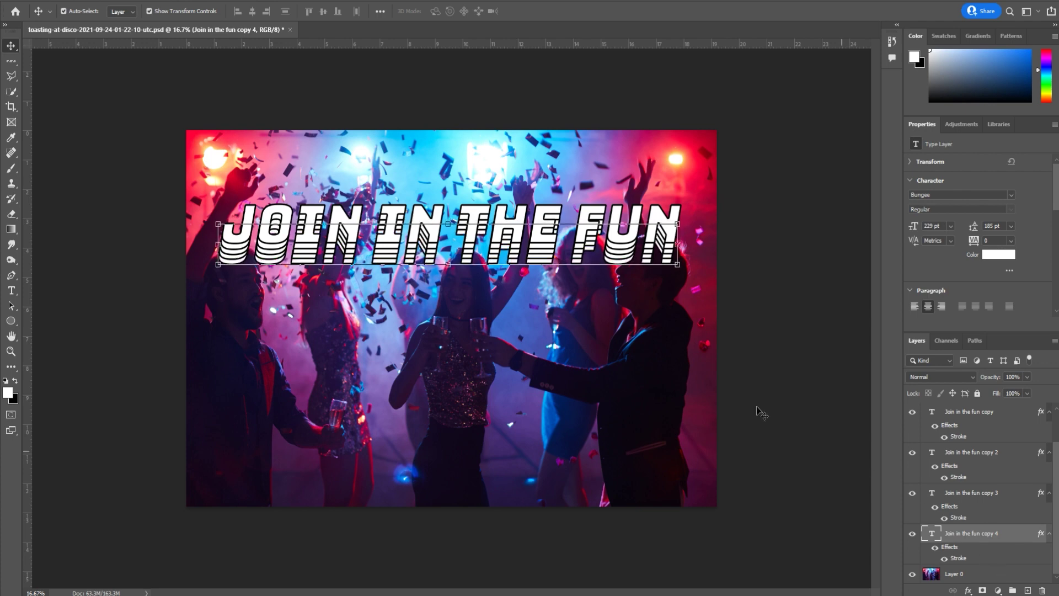
left_click(143, 226)
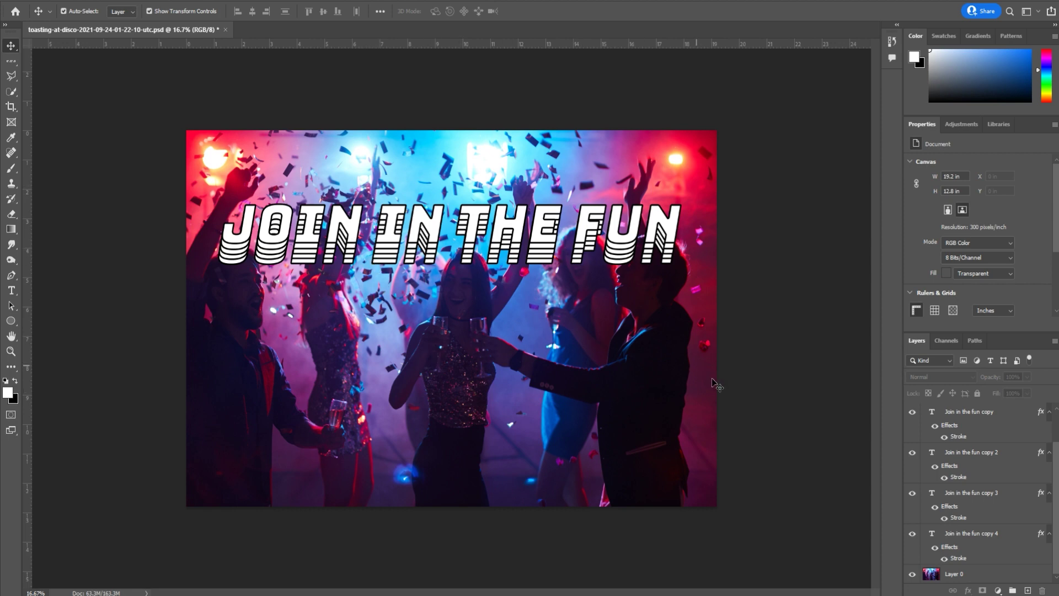
- Group the four copied text layers, leaving the original Join in the fun layer outside the group
left_click(1002, 537)
scroll(993, 513, "up", 1)
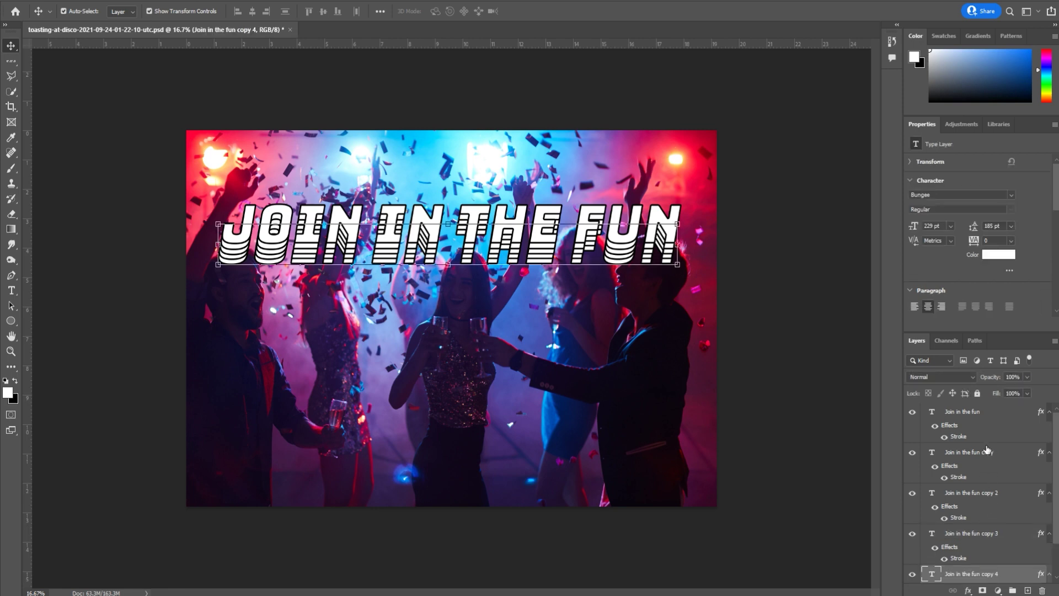
scroll(993, 486, "down", 1)
scroll(1002, 530, "up", 1)
left_click(1006, 457, "shift")
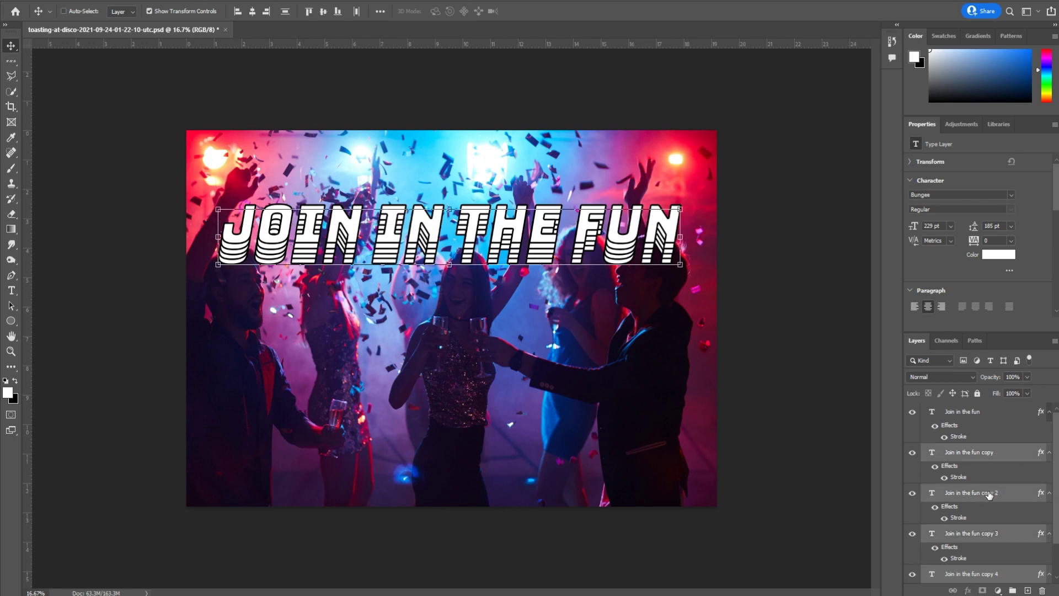
key("ctrl+g")
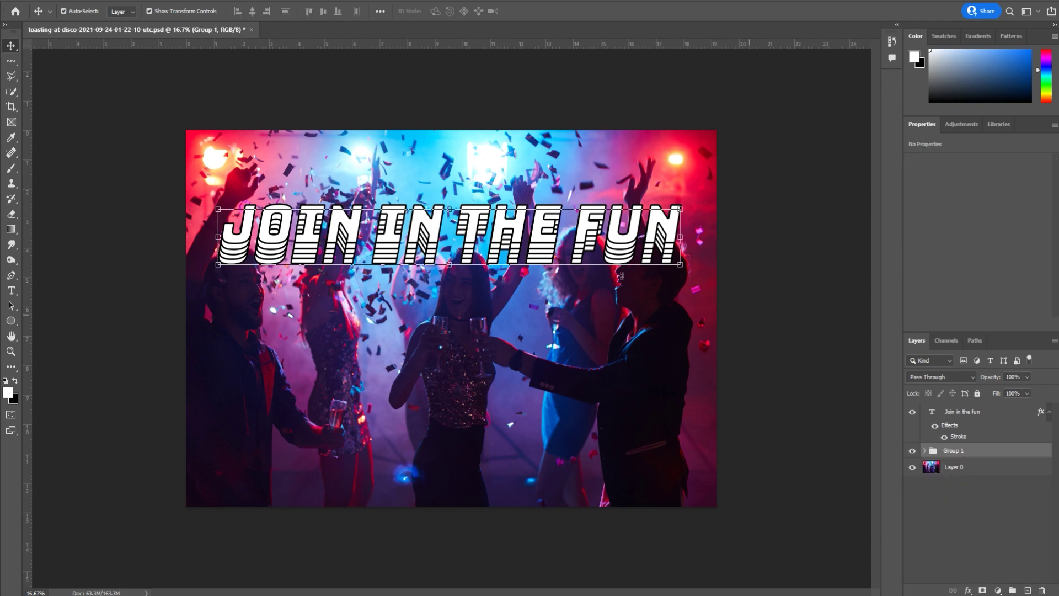
- Add a pink-to-blue linear Gradient Overlay in Multiply blend mode to the group of text copies
right_click(953, 453)
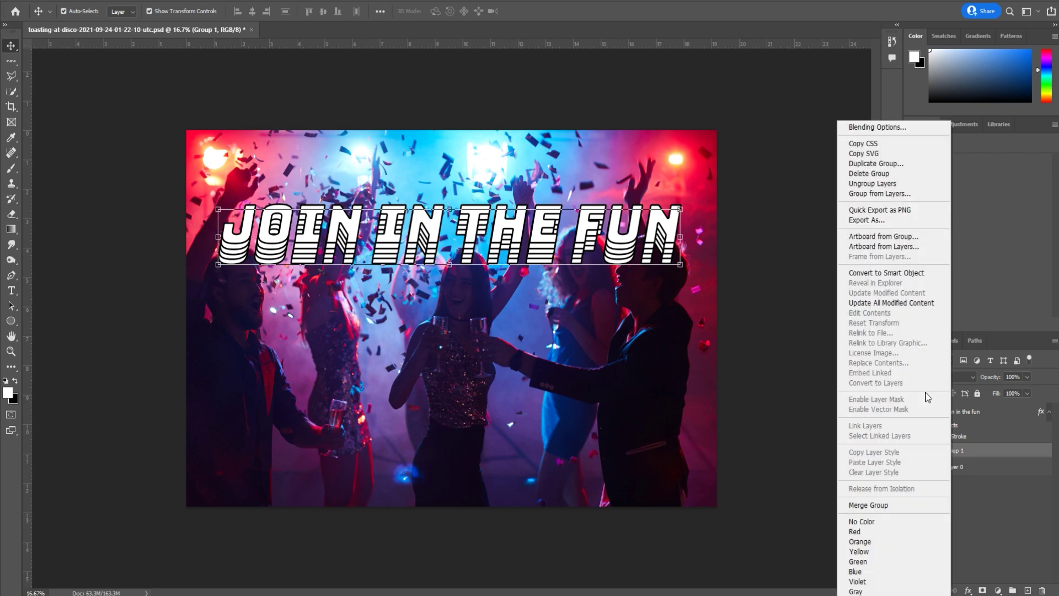
left_click(883, 130)
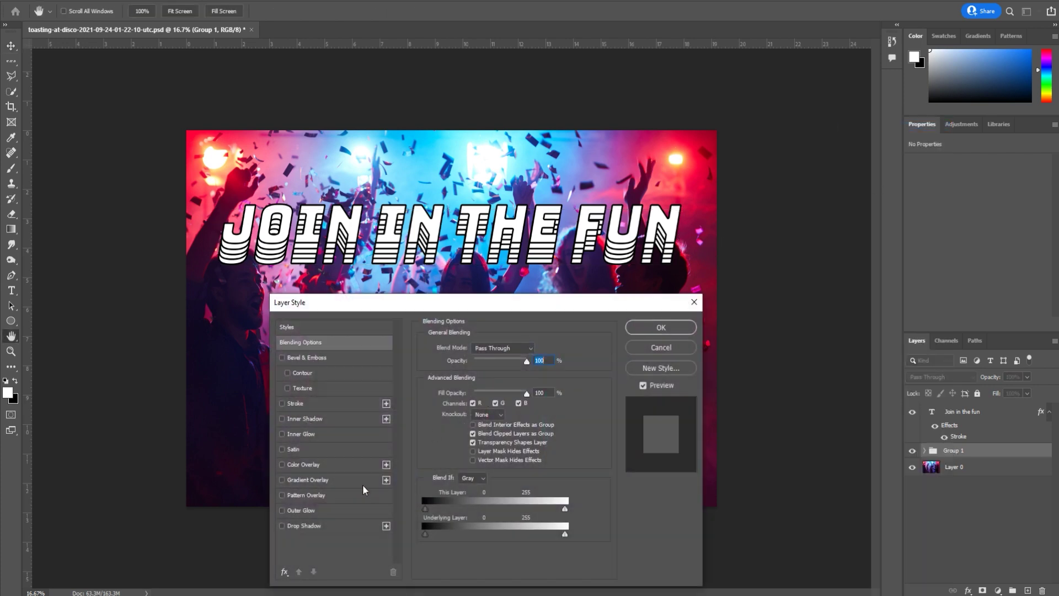
left_click(317, 479)
left_click_drag(521, 303, 757, 313)
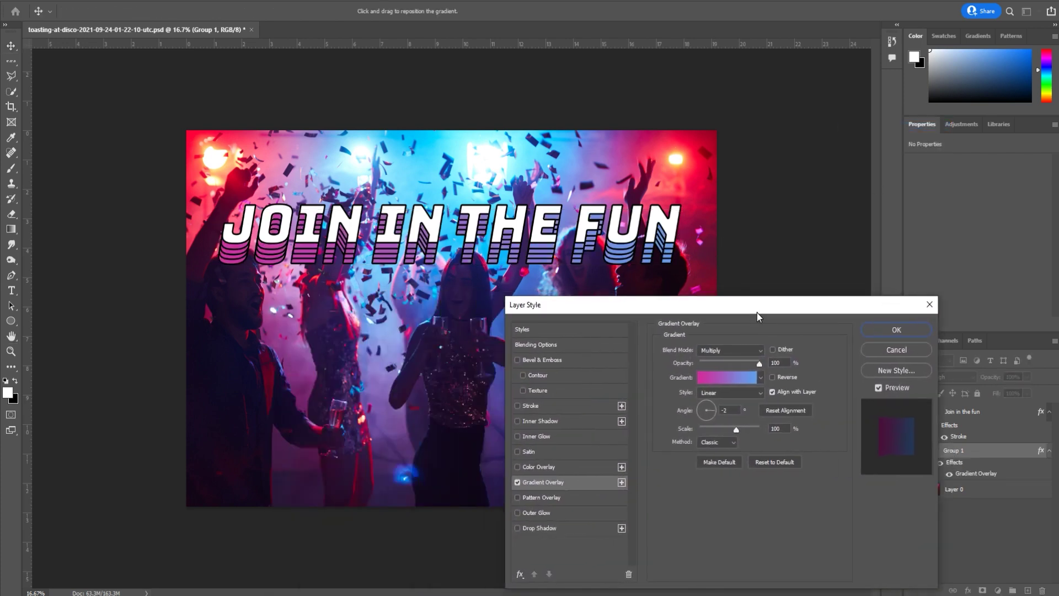
- Try the Normal blend mode on the group's gradient overlay, and set it back to Multiply
left_click(734, 350)
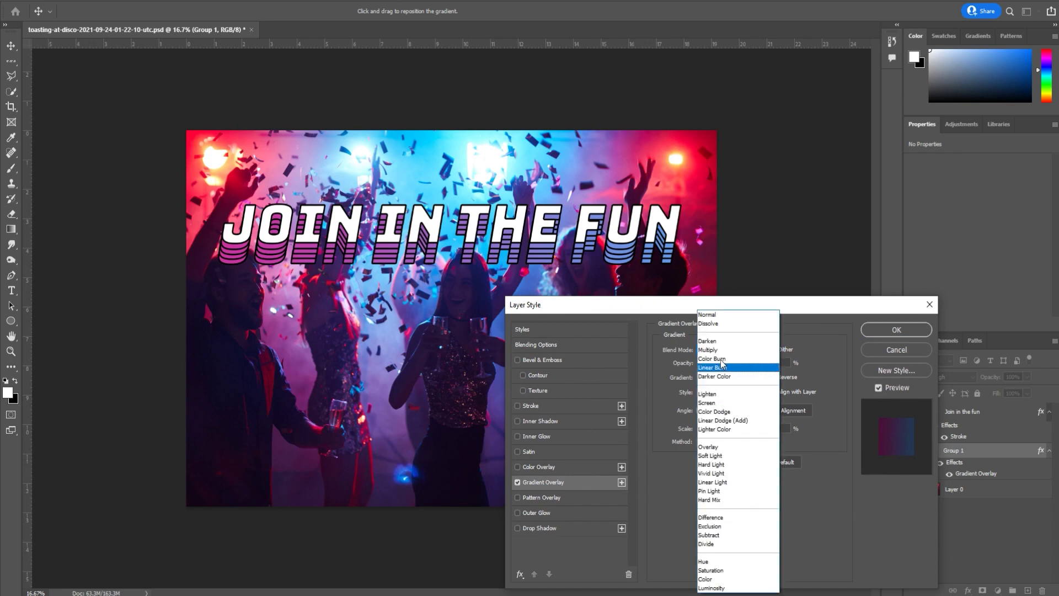
left_click(713, 316)
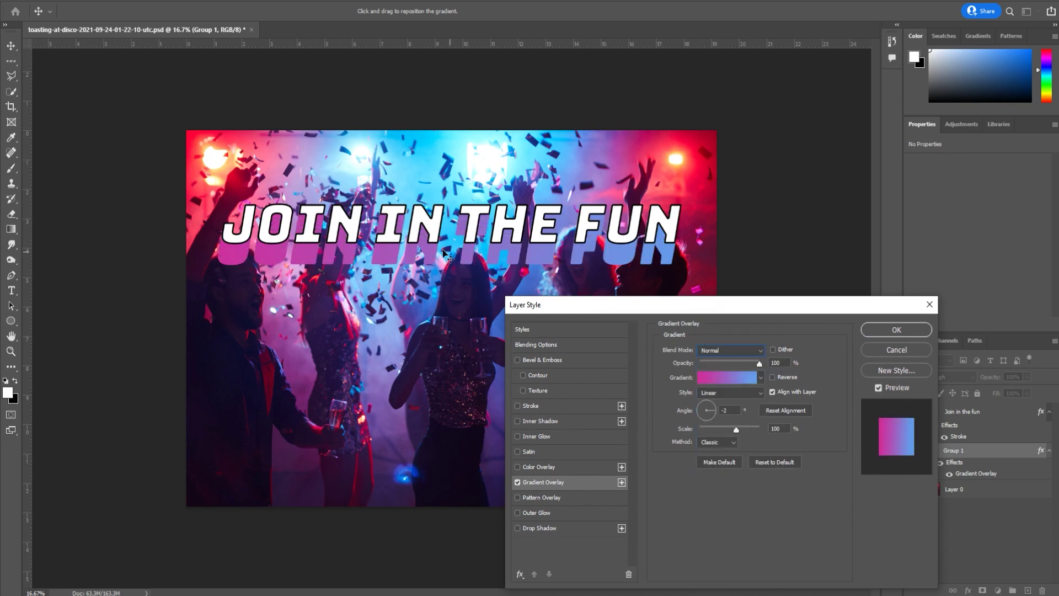
left_click(727, 351)
left_click(717, 355)
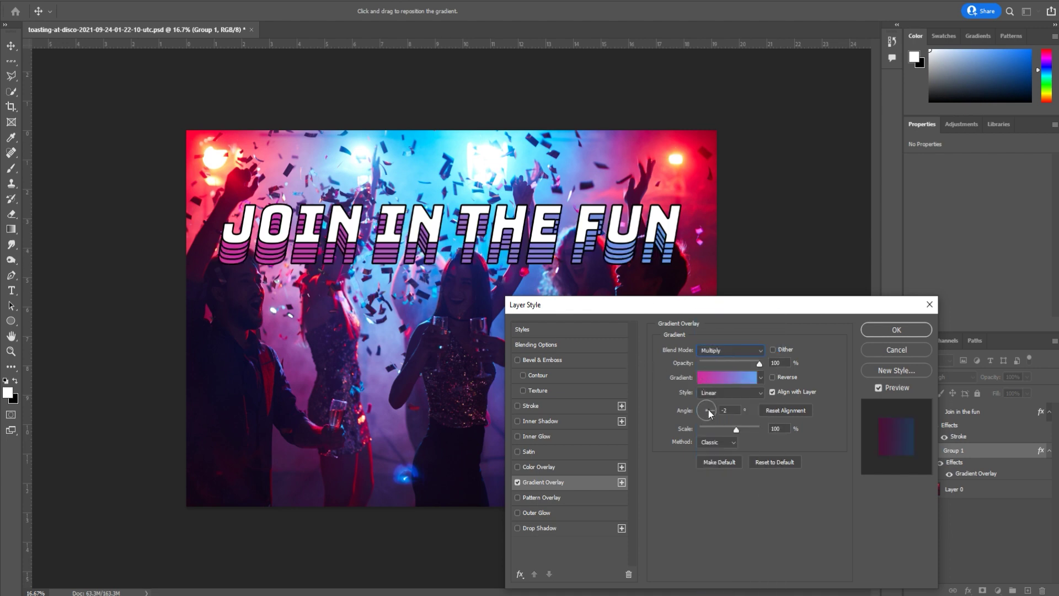
- Apply the gradient overlay to the group and select the front Join in the fun text layer
double_click(725, 410)
key("Return")
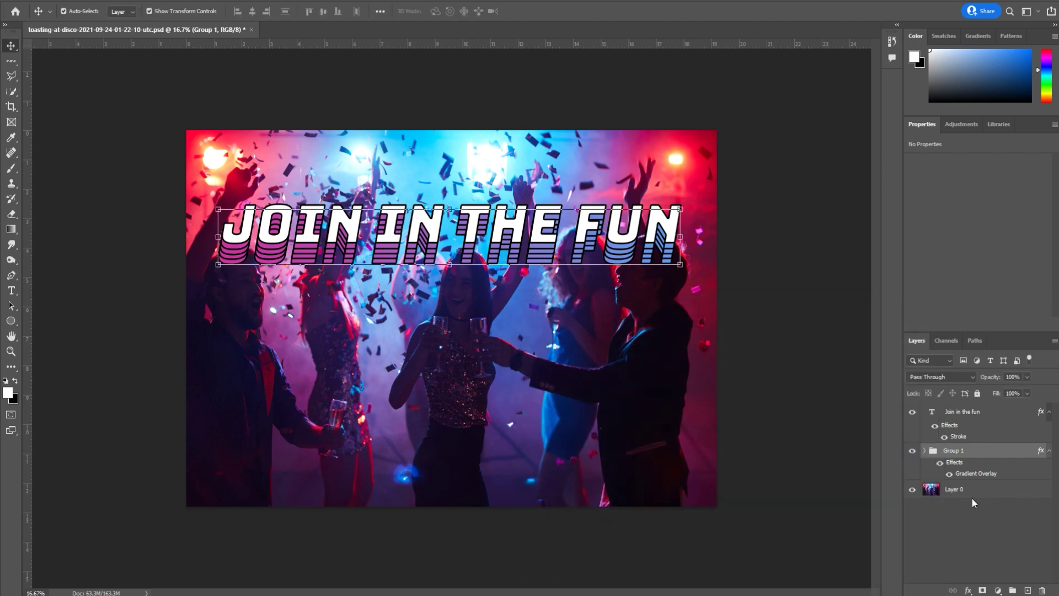
left_click(960, 415)
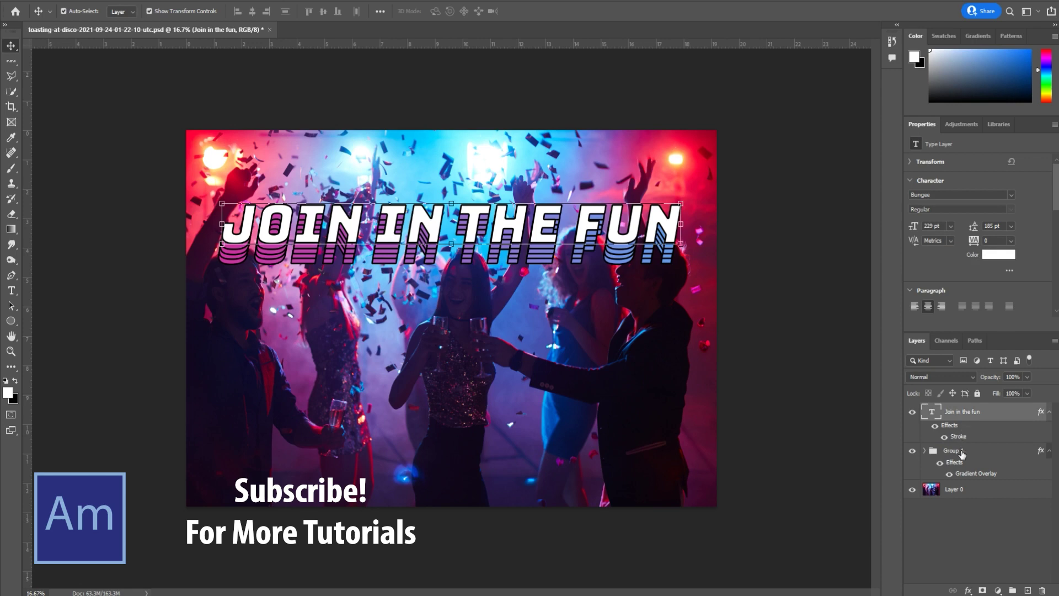
- Add a white colour stop at 49% to the pink-to-blue gradient in Group 1's Gradient Overlay
left_click(962, 452)
right_click(962, 452)
left_click(888, 127)
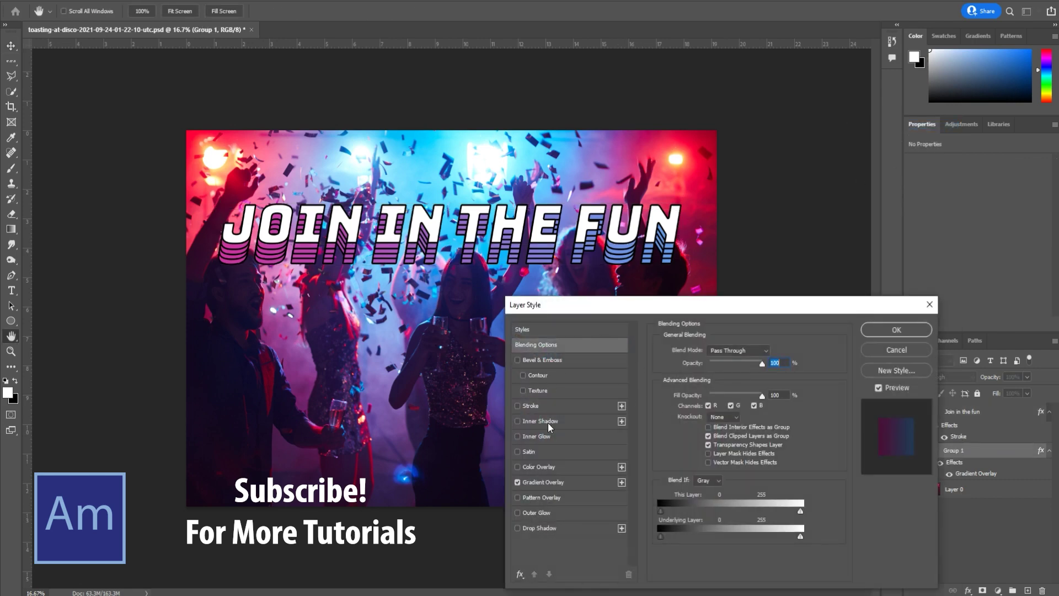
left_click(542, 482)
left_click(727, 378)
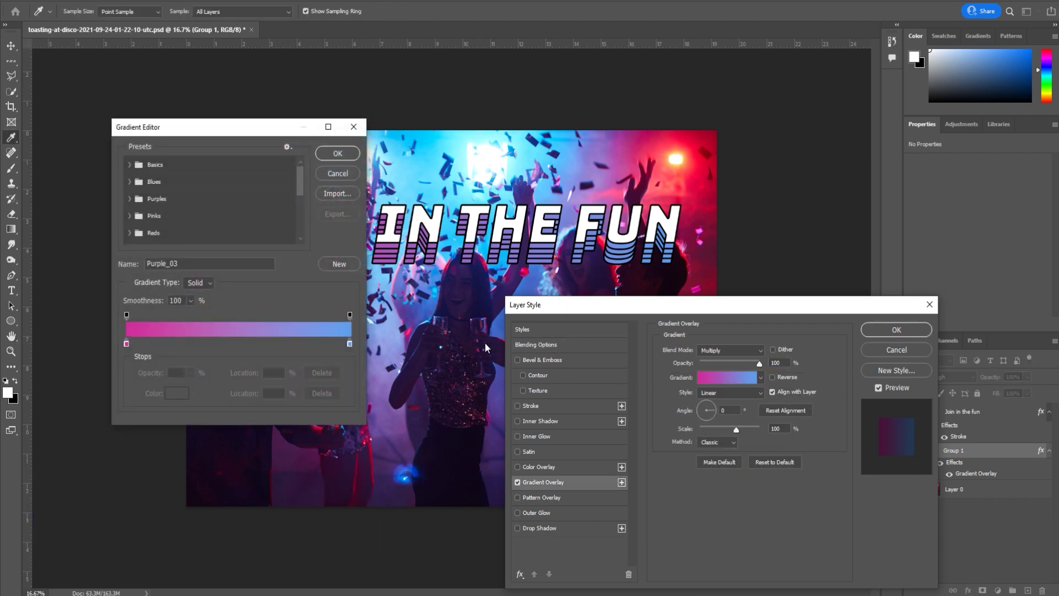
left_click(235, 345)
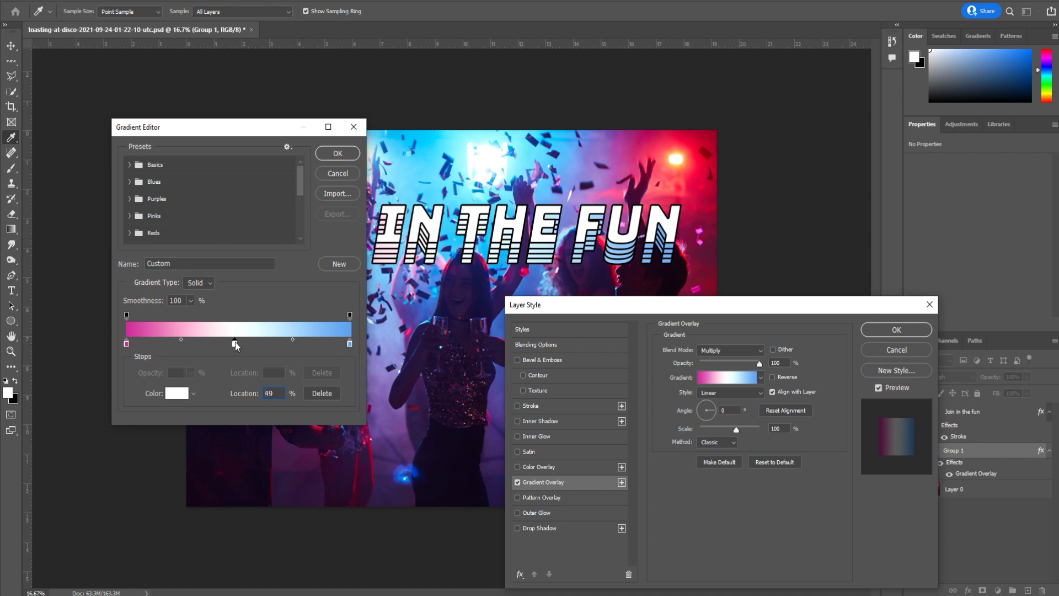
left_click_drag(193, 344, 227, 358)
left_click(235, 344)
- Set the gradient midpoints to 88% on the pink side and 14% on the blue side of the white stop, and apply the overlay
left_click_drag(293, 339, 251, 340)
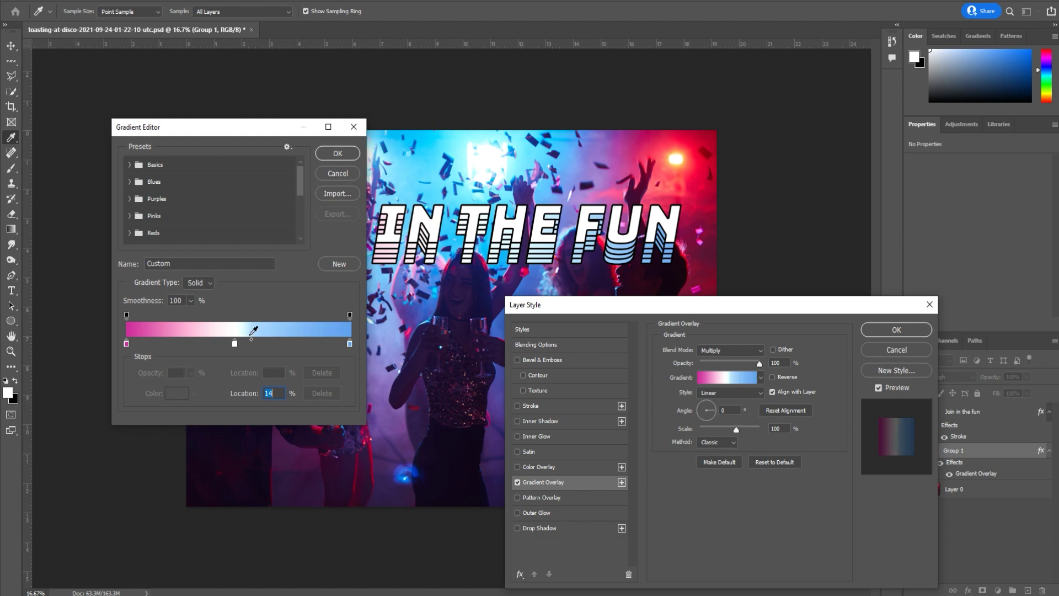
left_click(235, 344)
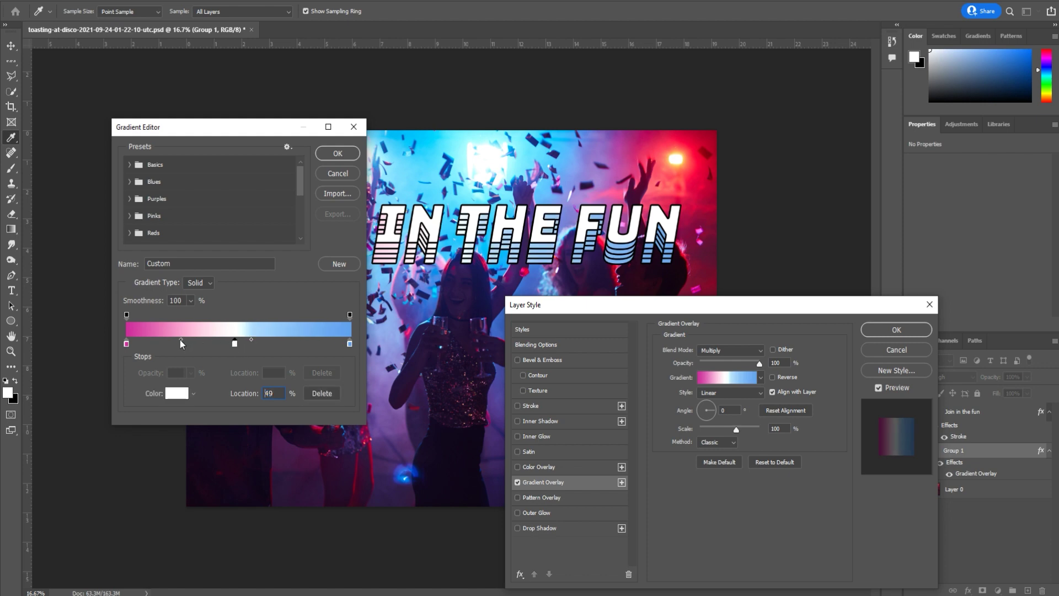
left_click_drag(180, 339, 223, 339)
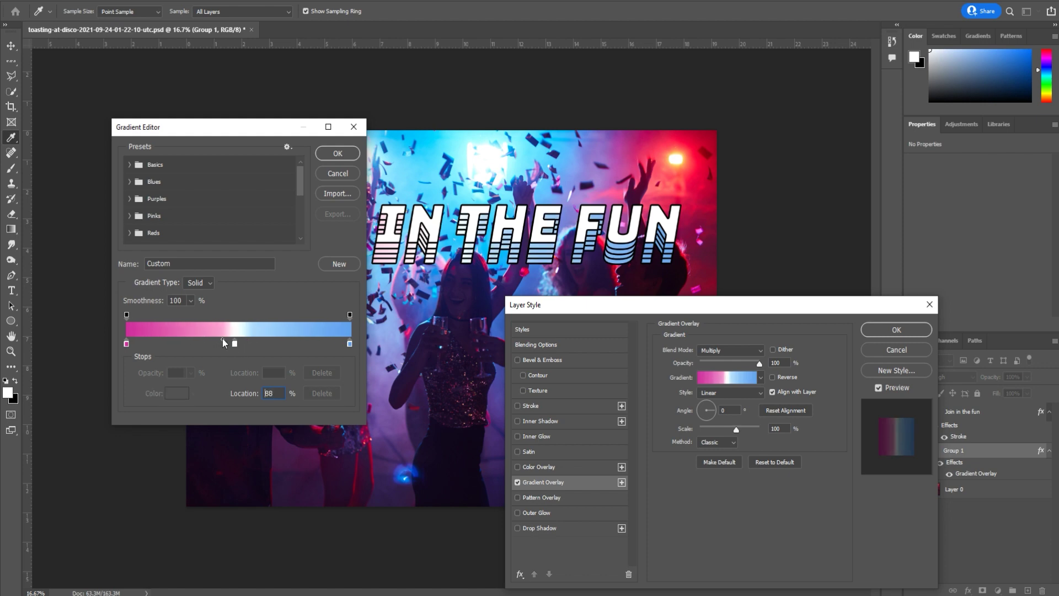
left_click_drag(254, 131, 384, 76)
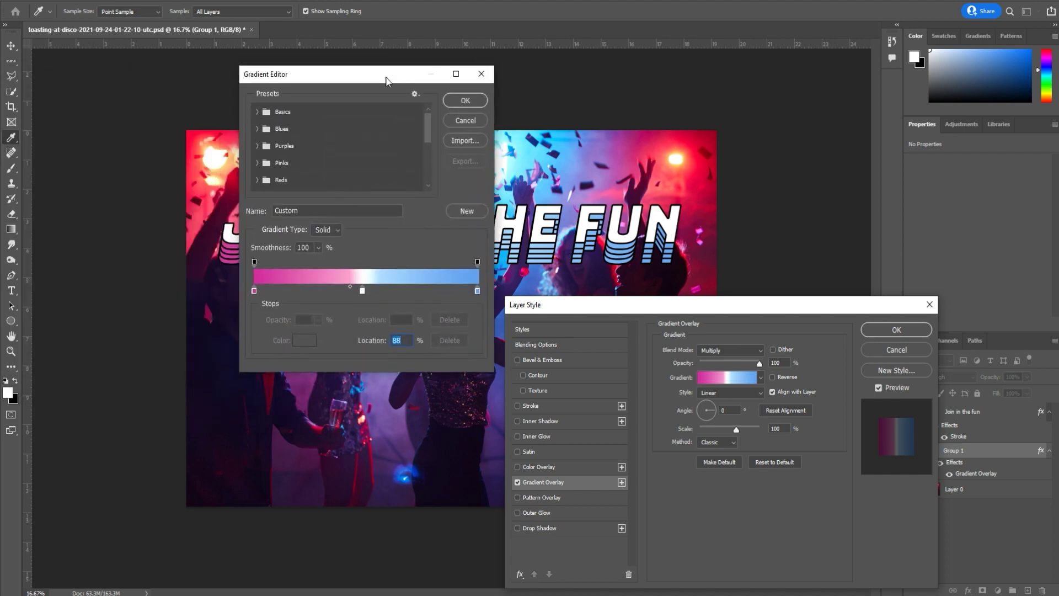
scroll(273, 113, "down", 5)
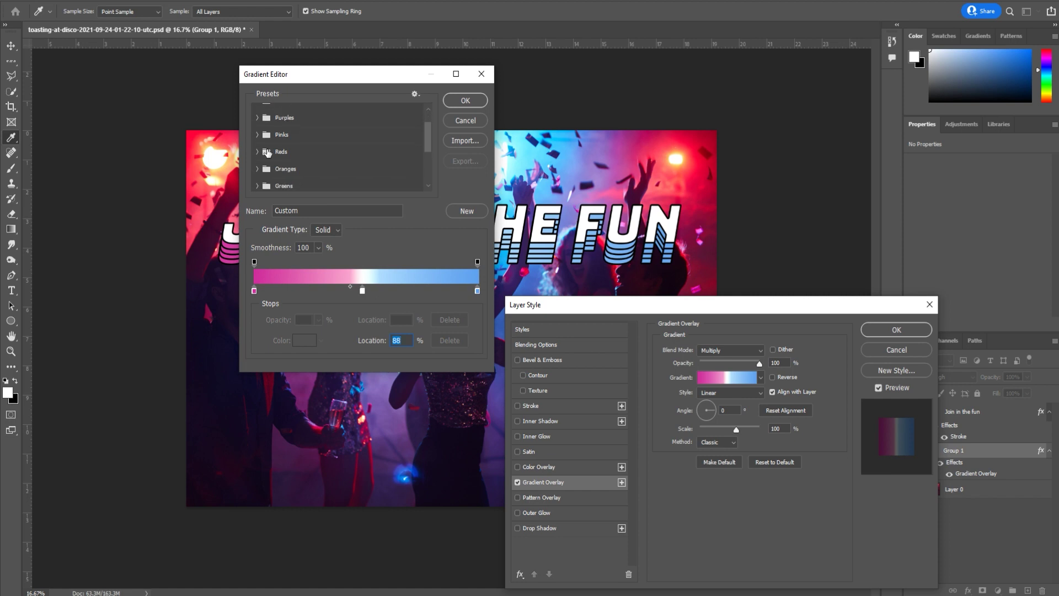
left_click(463, 102)
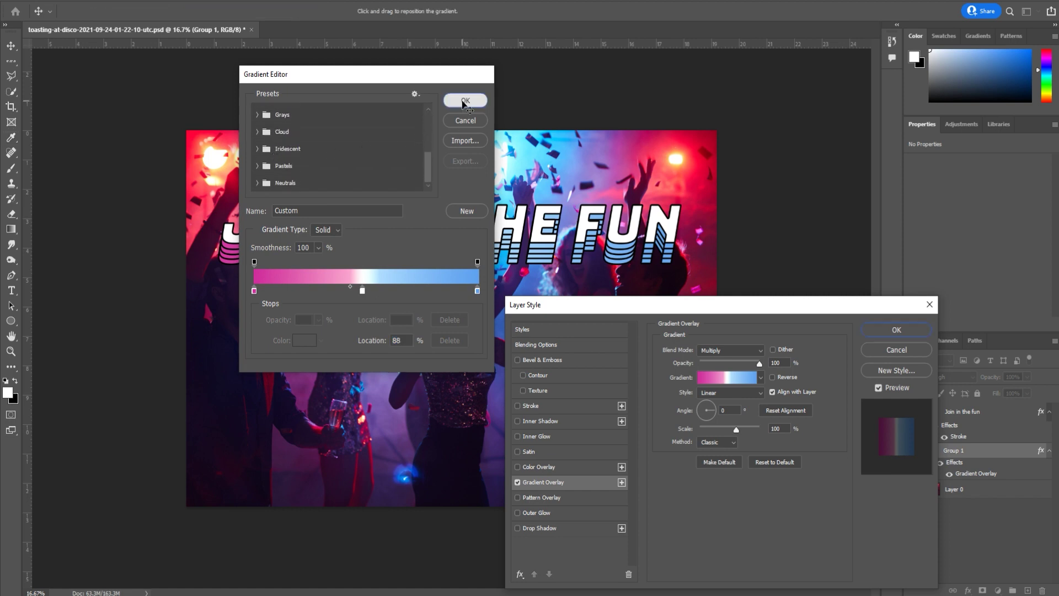
left_click(773, 391)
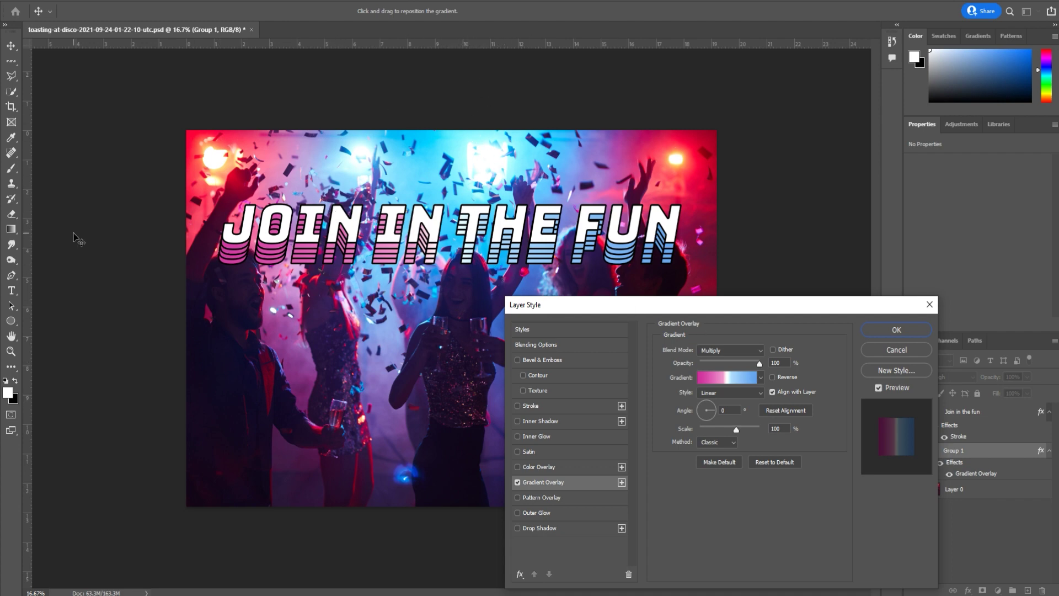
left_click(895, 330)
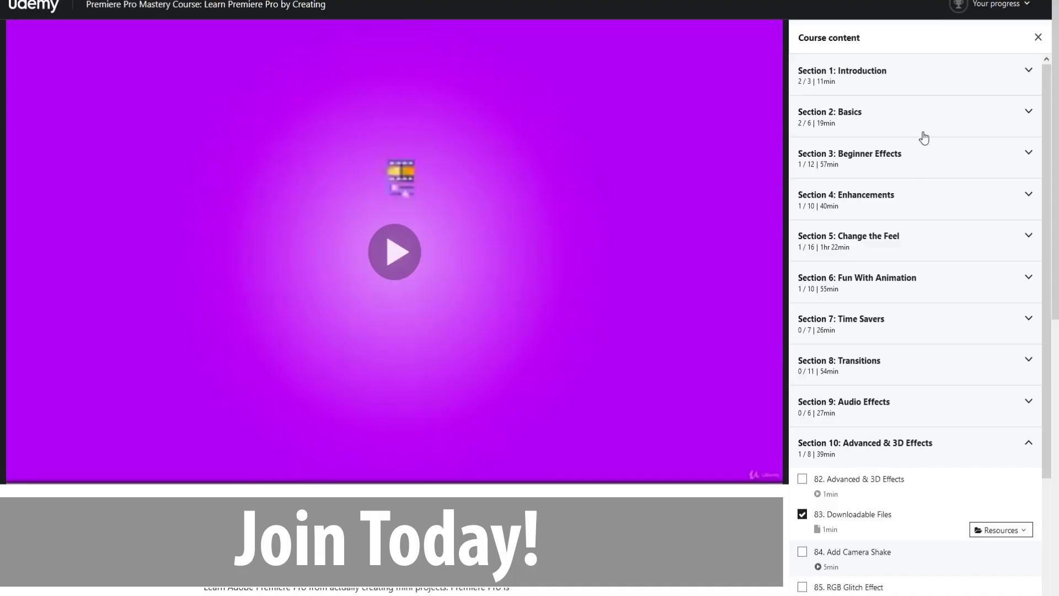
- In the Udemy Premiere Pro Mastery Course, expand several course sections, including Introduction and Transitions, and look through their lesson lists
left_click(929, 77)
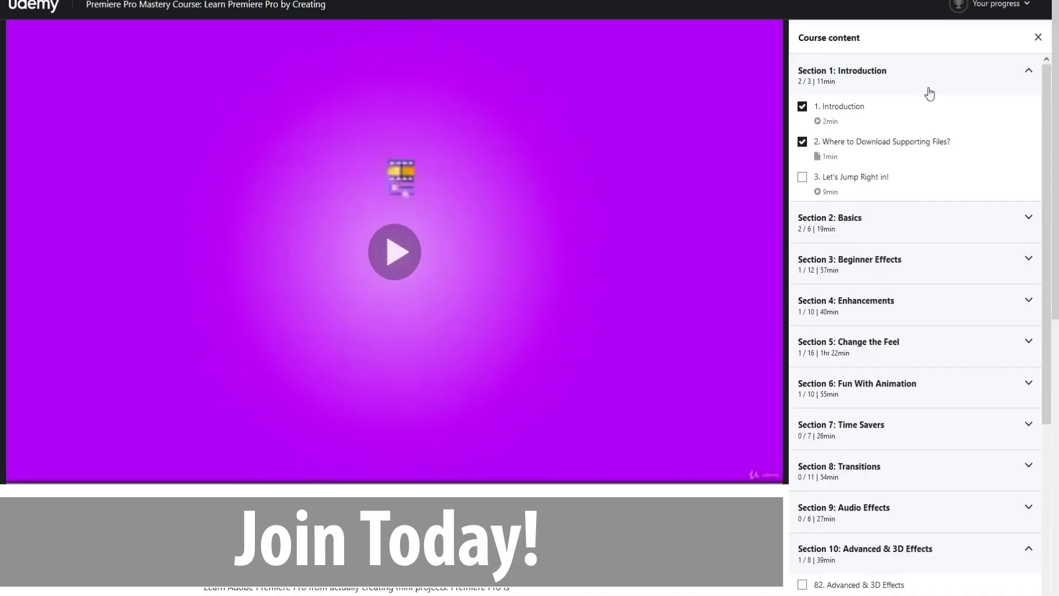
left_click(940, 271)
scroll(937, 331, "down", 7)
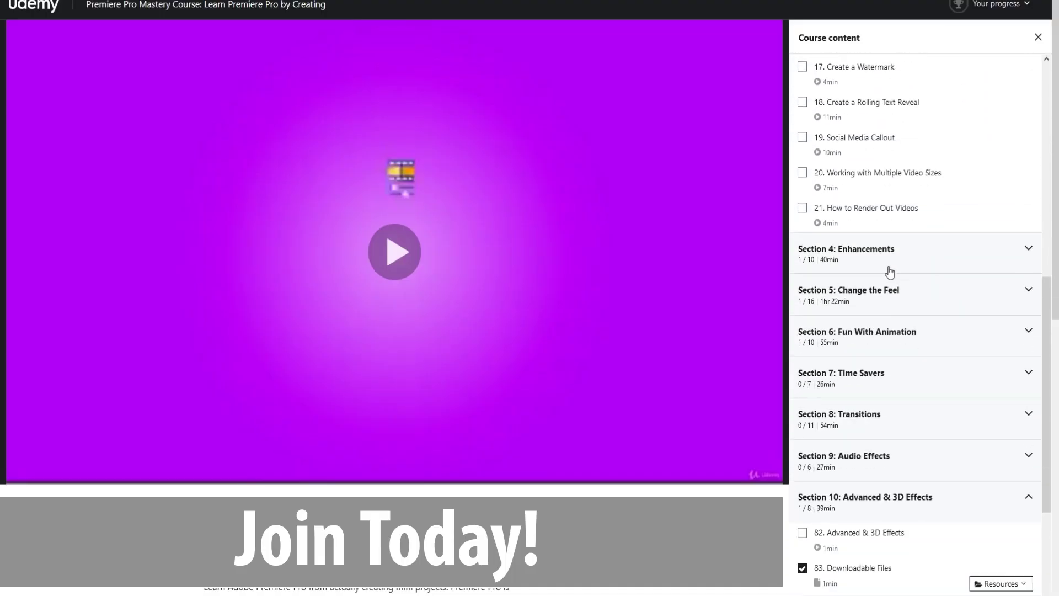
left_click(887, 270)
scroll(893, 307, "down", 3)
scroll(893, 306, "down", 3)
scroll(894, 301, "down", 1)
left_click(894, 300)
scroll(894, 306, "down", 10)
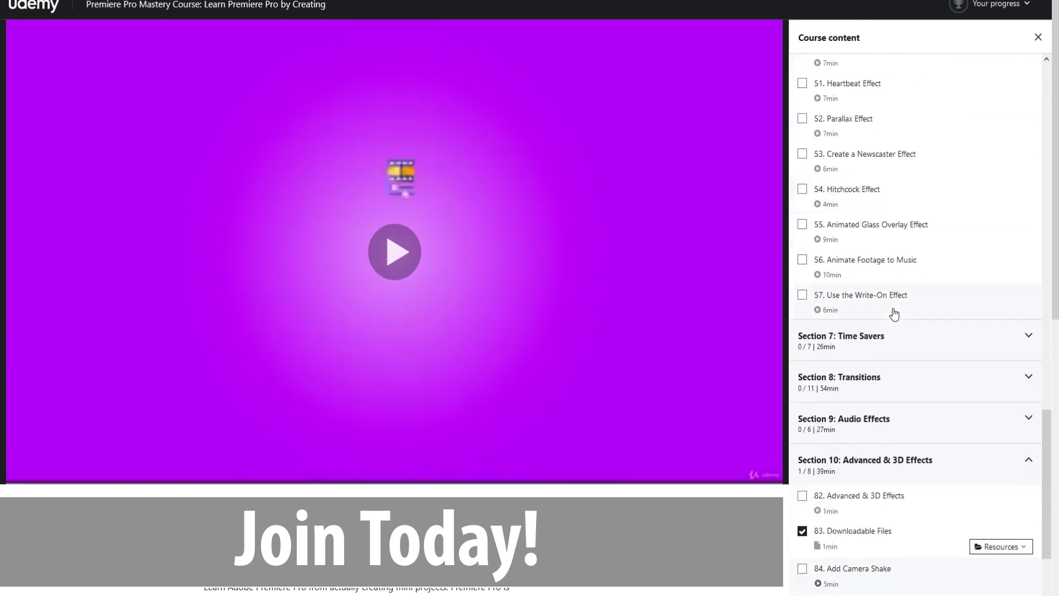
scroll(726, 304, "down", 2)
left_click(901, 210)
scroll(903, 254, "down", 5)
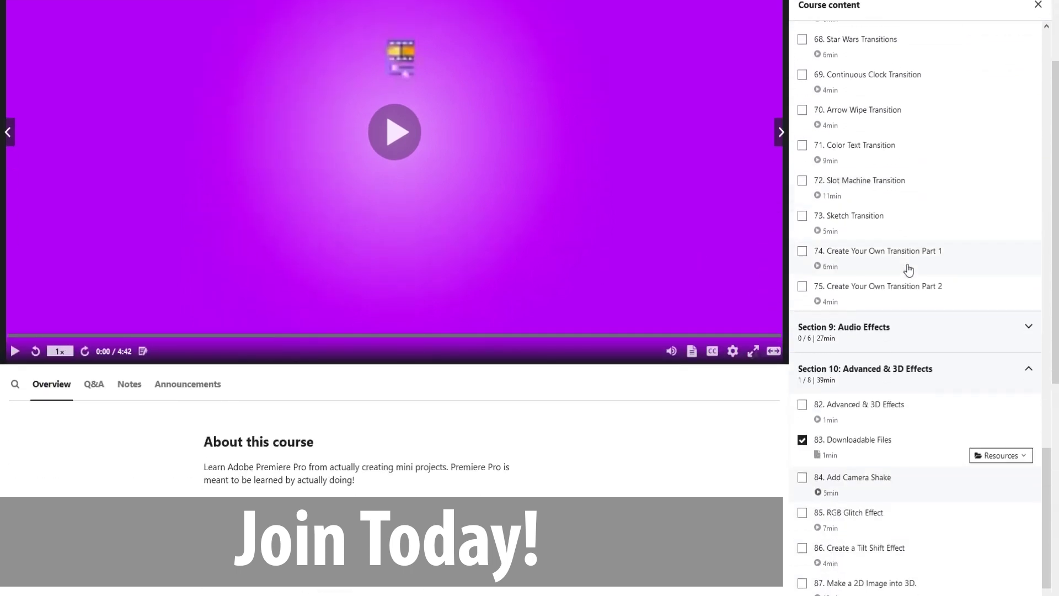